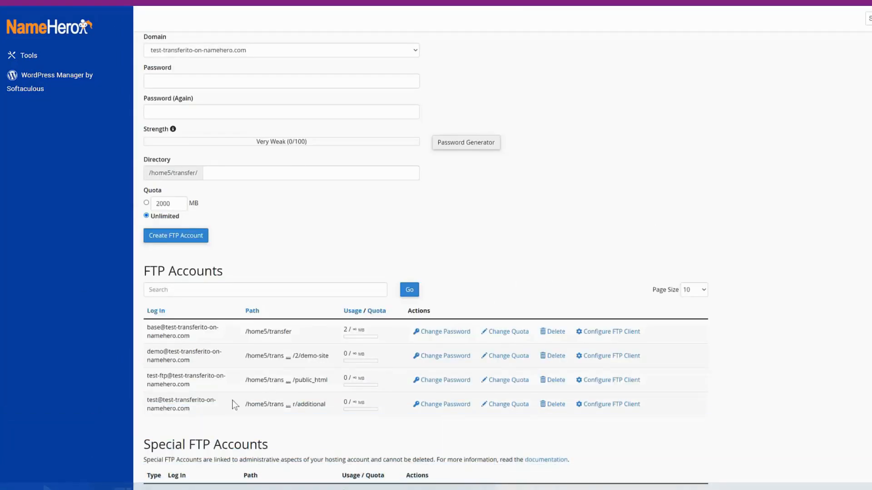
{"action": "left_click_drag", "start_coordinate": [206, 361], "coordinate": [147, 357]}
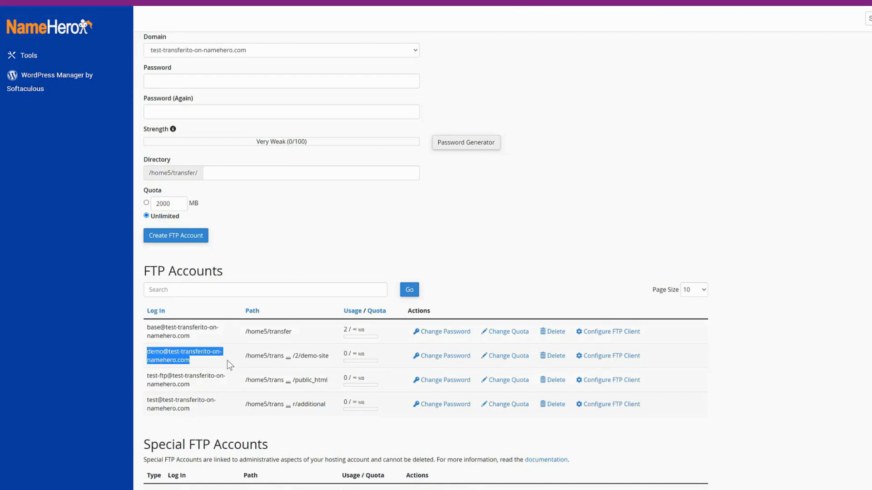
{"action": "left_click", "coordinate": [287, 359]}
{"action": "left_click", "coordinate": [287, 358]}
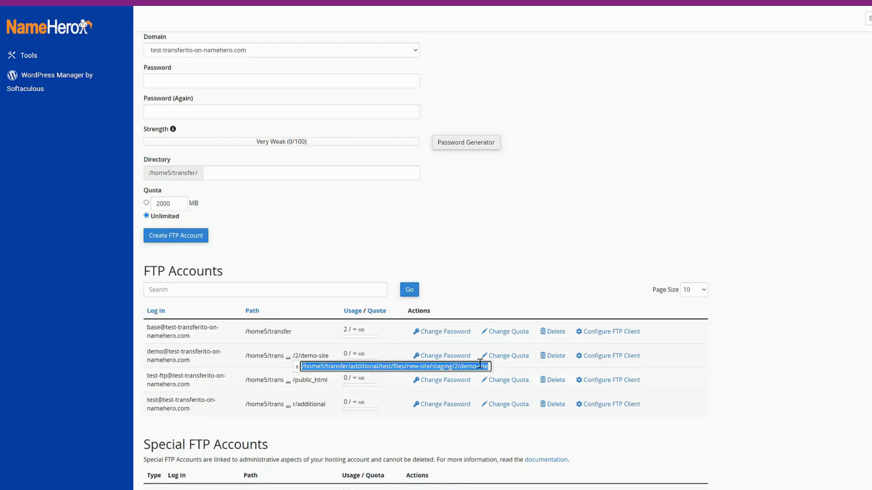
{"action": "left_click", "coordinate": [80, 383]}
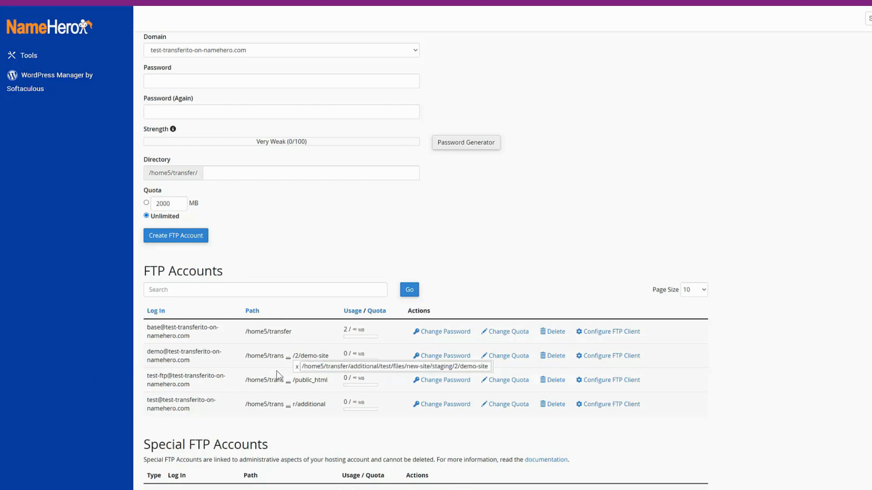
{"action": "left_click_drag", "start_coordinate": [190, 409], "coordinate": [145, 401]}
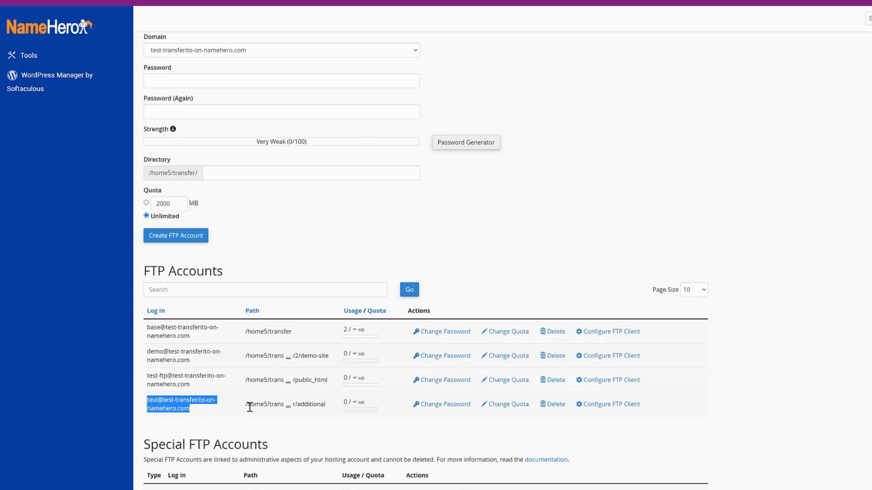
{"action": "left_click", "coordinate": [284, 414]}
{"action": "left_click", "coordinate": [287, 404]}
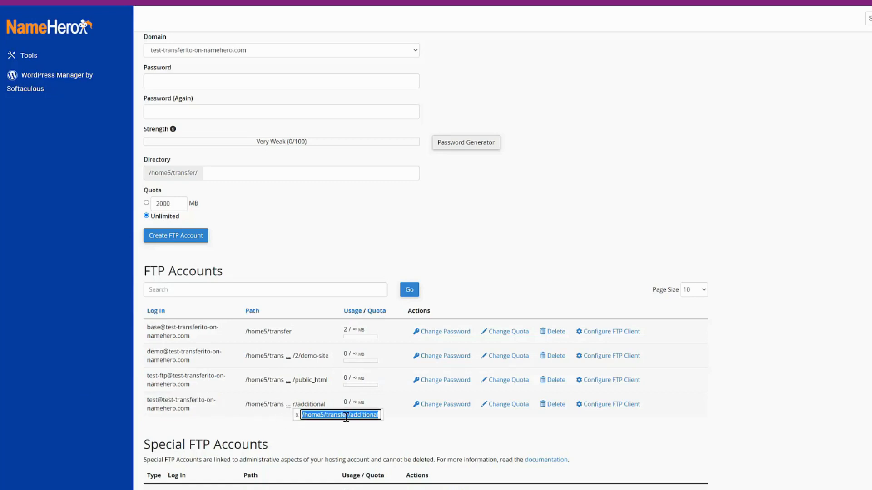
{"action": "left_click", "coordinate": [254, 427]}
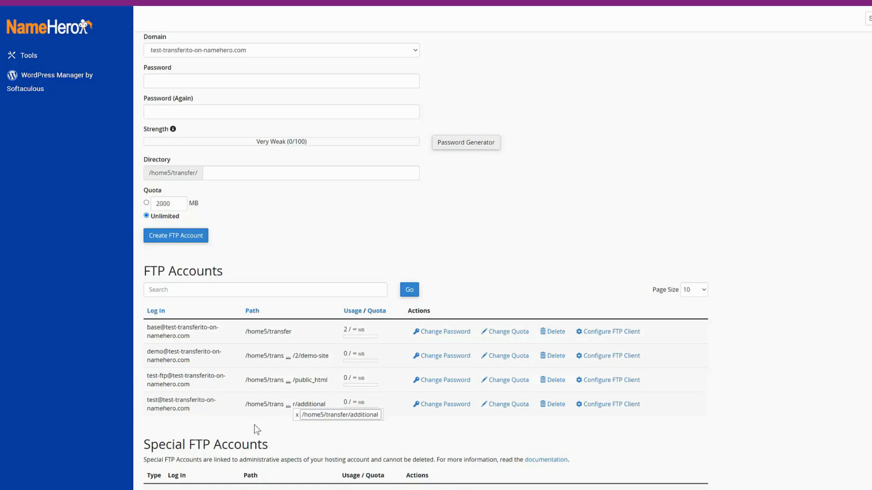
{"action": "left_click_drag", "start_coordinate": [189, 336], "coordinate": [149, 333]}
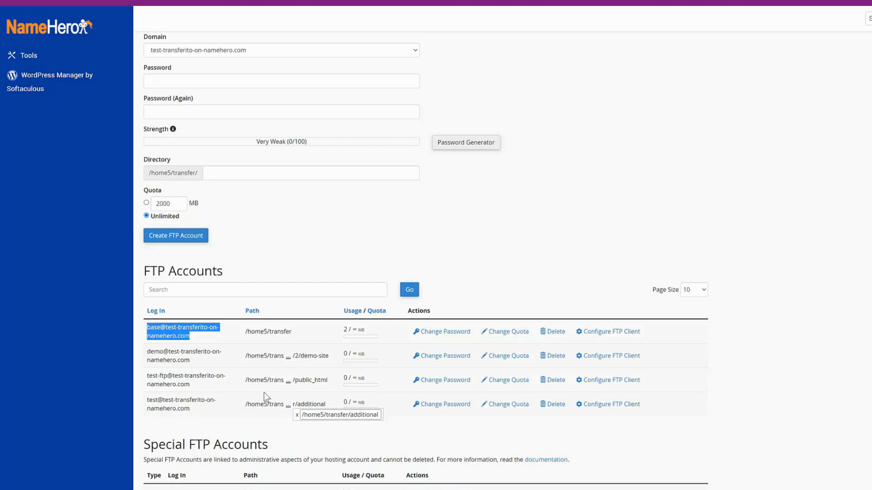
{"action": "left_click", "coordinate": [298, 415]}
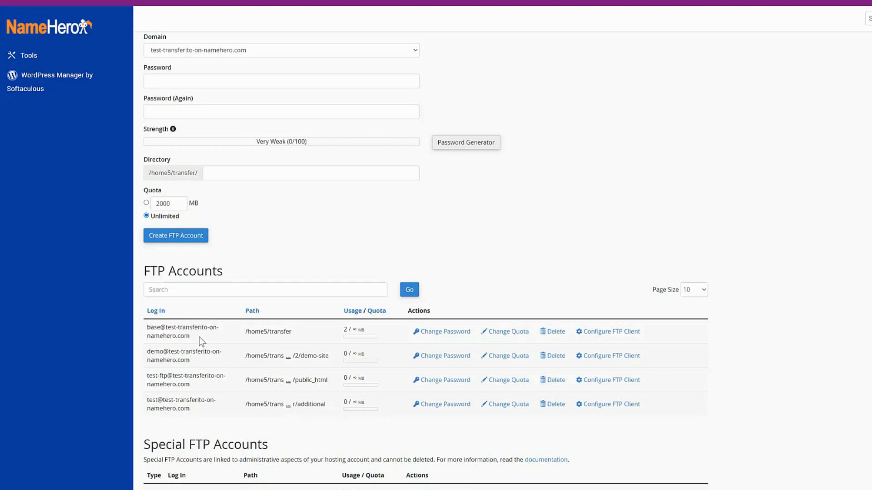
{"action": "left_click_drag", "start_coordinate": [179, 334], "coordinate": [152, 329]}
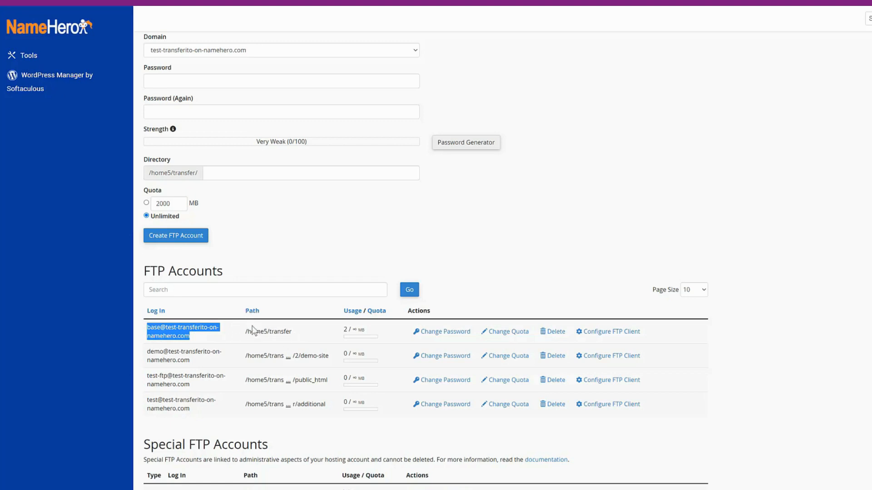
{"action": "left_click", "coordinate": [484, 257]}
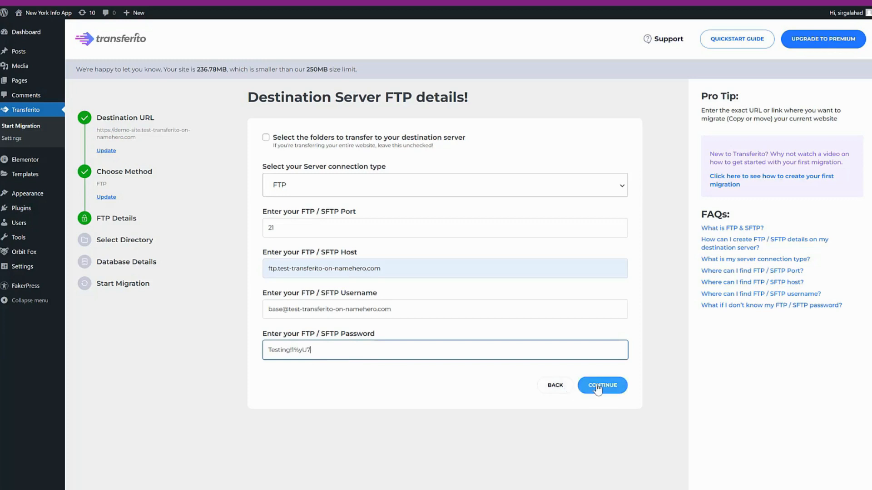
Submit the FTP details for ftp.test-transferito-on-namehero.com on port 21 for validation.
{"action": "left_click", "coordinate": [595, 386]}
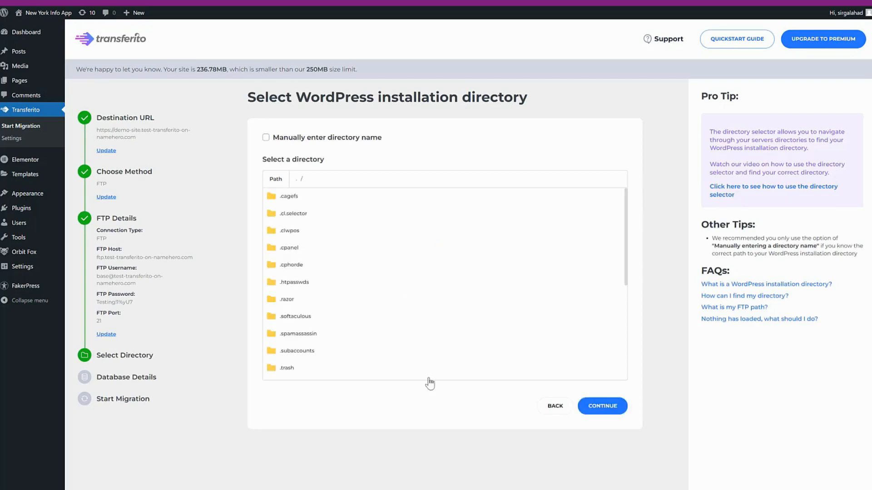
Move the reference note aside and select the document root path written in it.
{"action": "left_click_drag", "start_coordinate": [625, 272], "coordinate": [632, 336]}
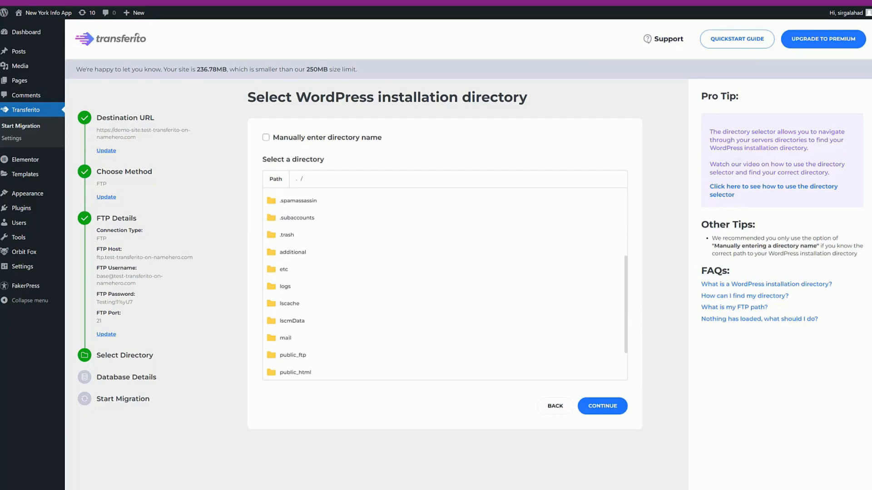
{"action": "left_click_drag", "start_coordinate": [0, 249], "coordinate": [704, 361]}
{"action": "left_click_drag", "start_coordinate": [841, 384], "coordinate": [663, 382]}
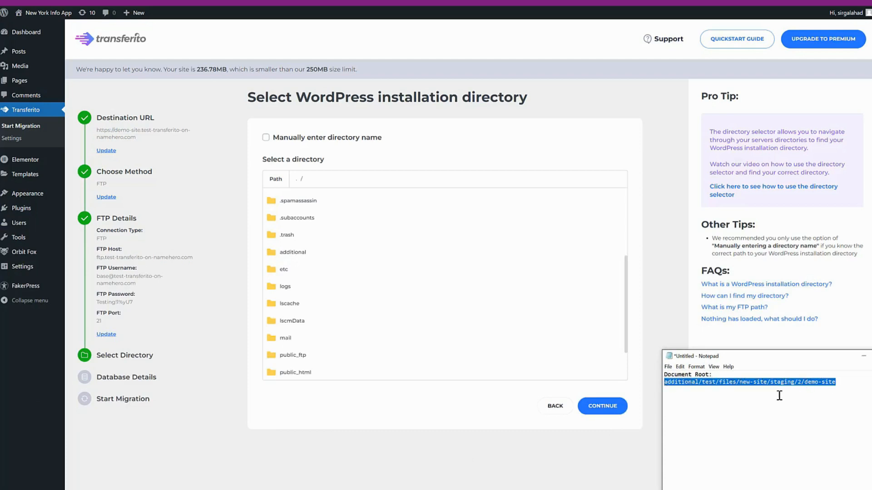
Browse additional > test > files > new-site > staging > 2 > demo-site and confirm it as installation directory.
{"action": "left_click", "coordinate": [291, 254]}
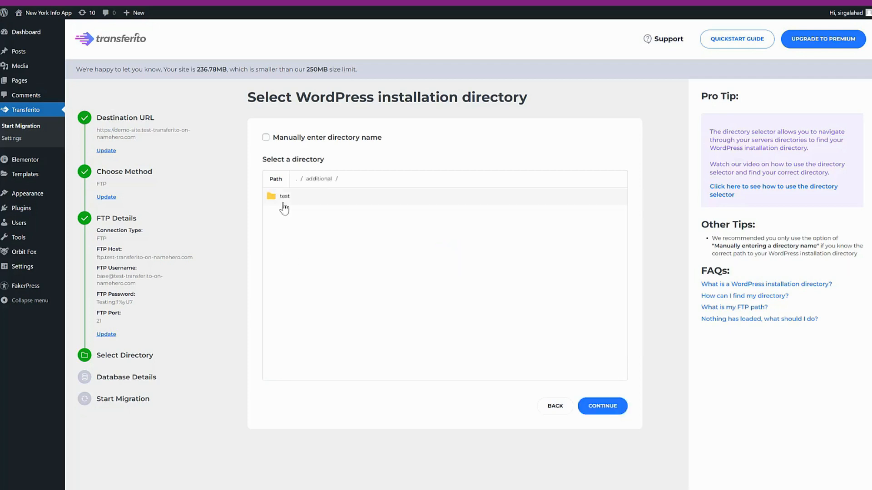
{"action": "left_click", "coordinate": [284, 202]}
{"action": "left_click", "coordinate": [288, 200]}
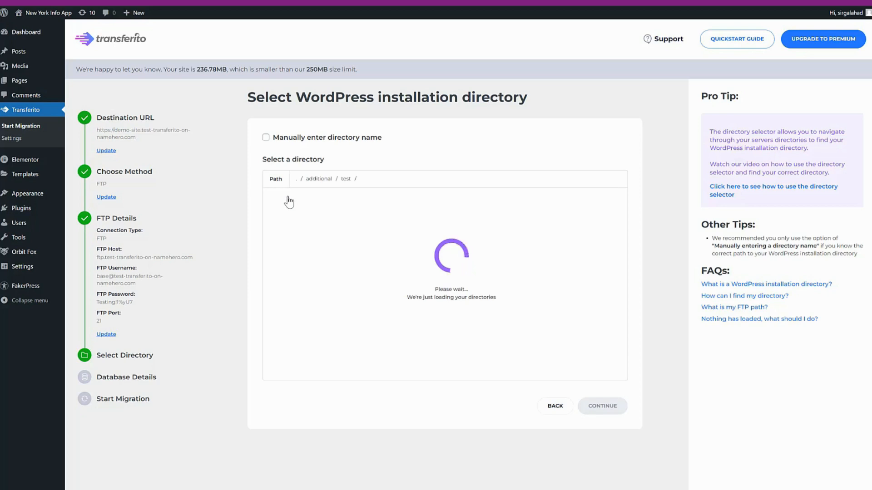
{"action": "left_click", "coordinate": [289, 200]}
{"action": "left_click", "coordinate": [288, 200]}
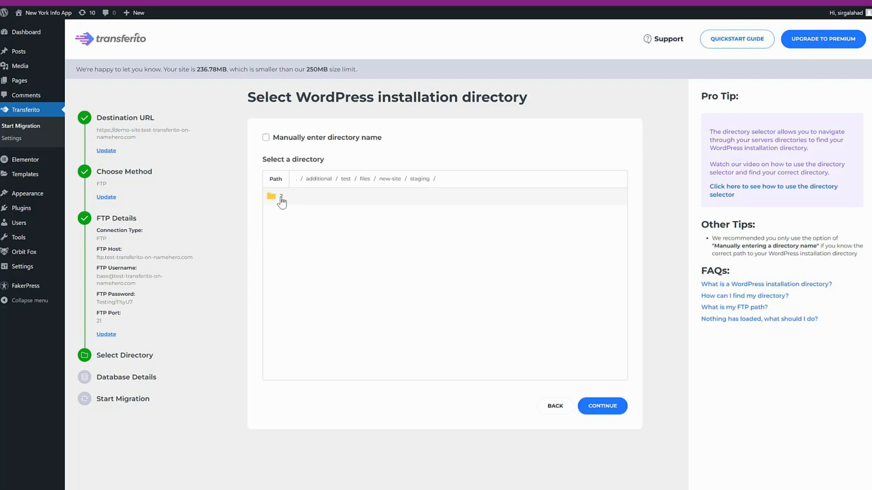
{"action": "left_click", "coordinate": [281, 199]}
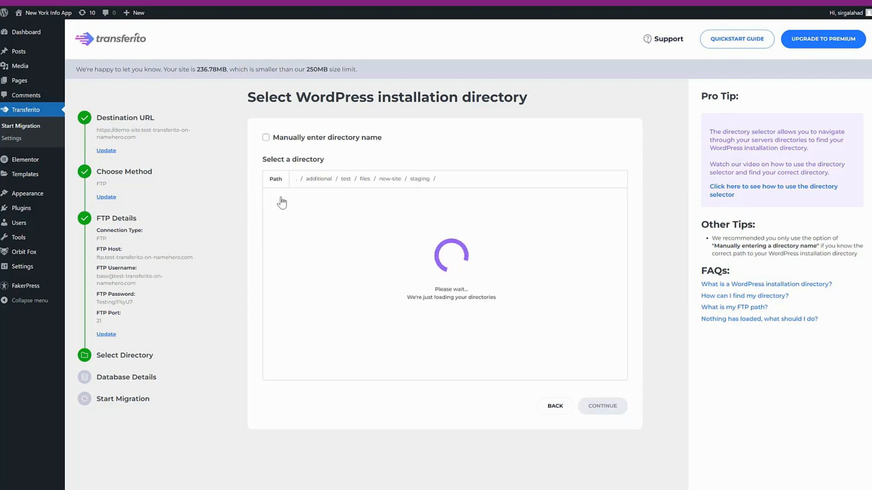
{"action": "left_click", "coordinate": [281, 200]}
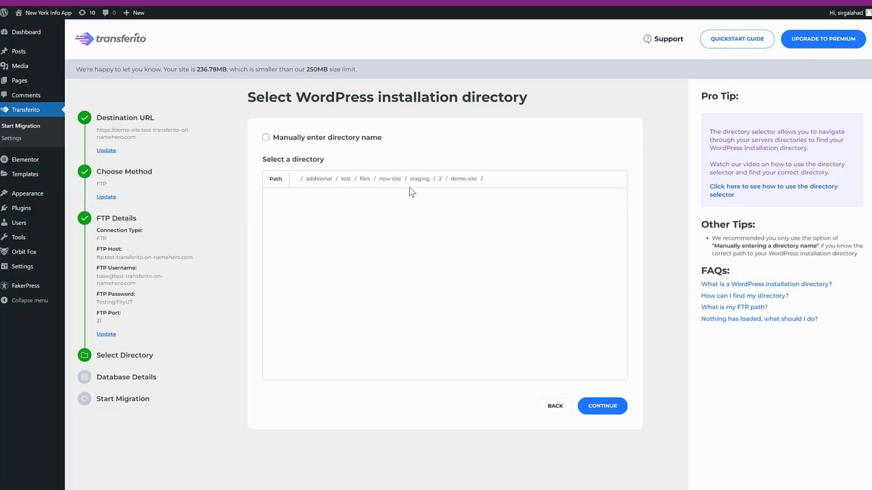
{"action": "left_click", "coordinate": [603, 406]}
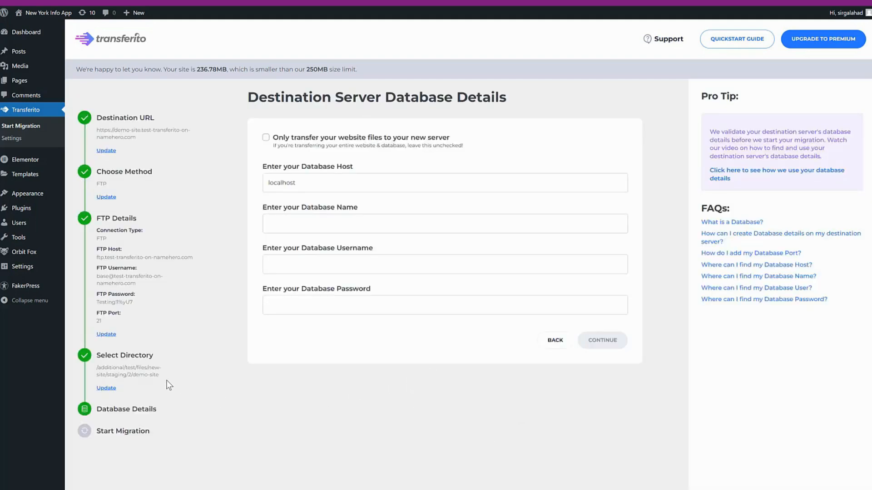
Select the recorded directory path /additional/test/files/new-site/staging/2/demo-site under Select Directory.
{"action": "left_click_drag", "start_coordinate": [101, 374], "coordinate": [97, 368]}
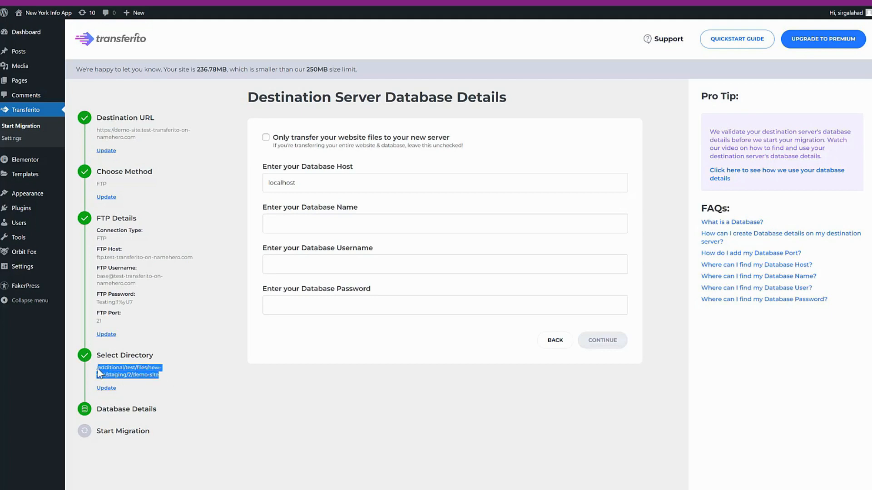
Change the FTP username prefix from base to test, resubmit, then open the test and files folders.
{"action": "left_click", "coordinate": [110, 334]}
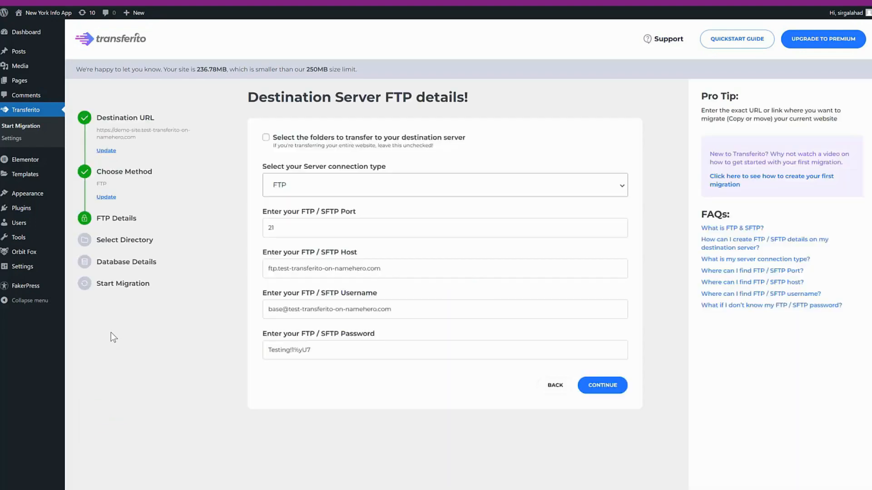
{"action": "left_click", "coordinate": [283, 309]}
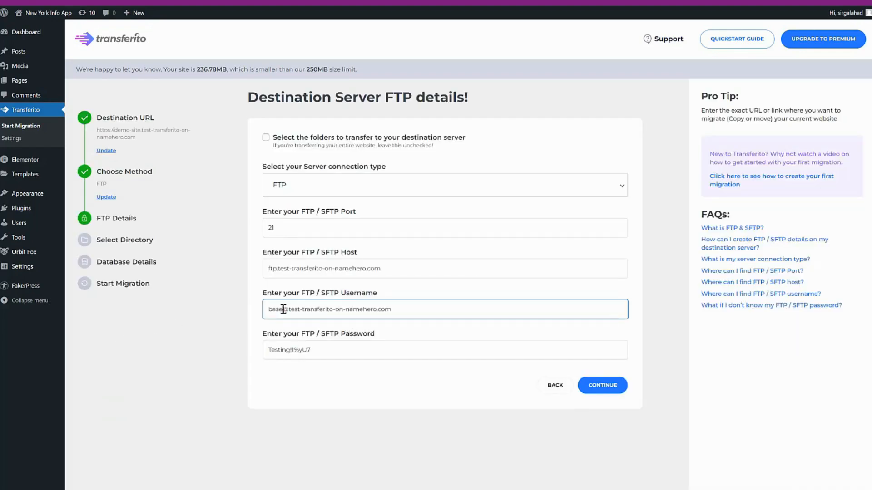
{"action": "left_click", "coordinate": [267, 309], "text": "shift"}
{"action": "type", "text": "test"}
{"action": "left_click", "coordinate": [601, 386]}
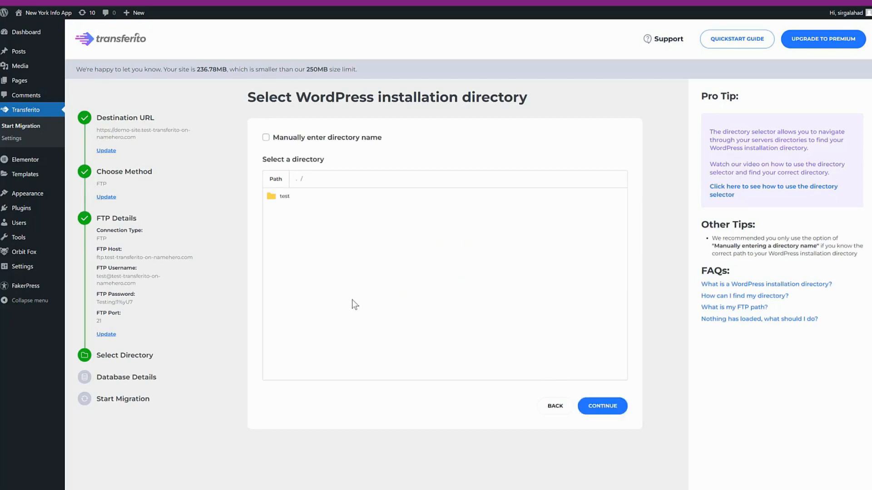
{"action": "left_click", "coordinate": [282, 198]}
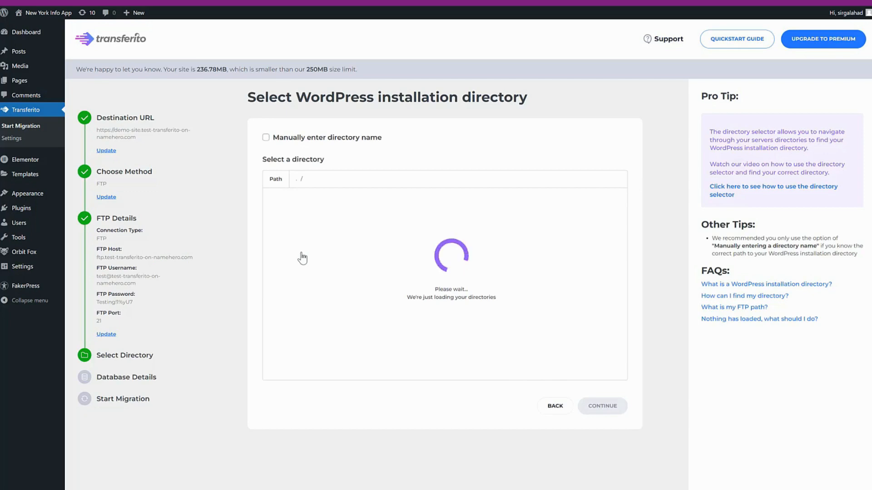
{"action": "left_click", "coordinate": [285, 200]}
Browse new-site > staging > 2 > demo-site and confirm it as the installation directory.
{"action": "left_click", "coordinate": [286, 200]}
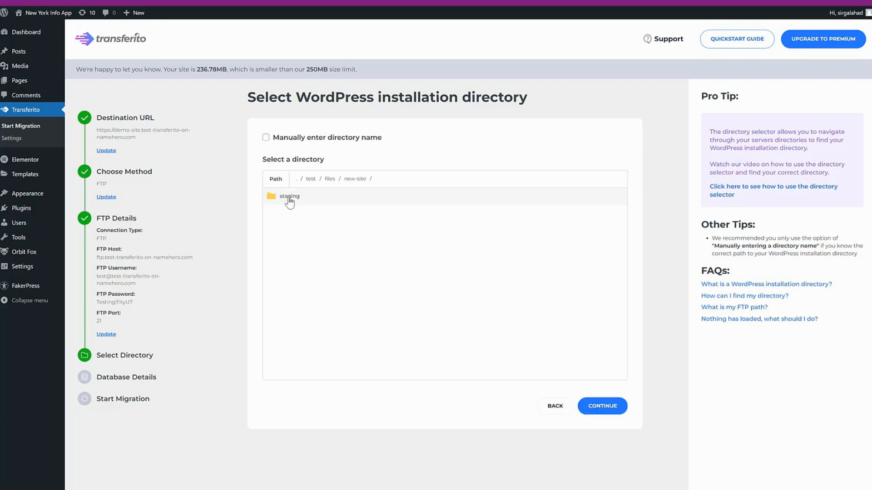
{"action": "left_click", "coordinate": [289, 199]}
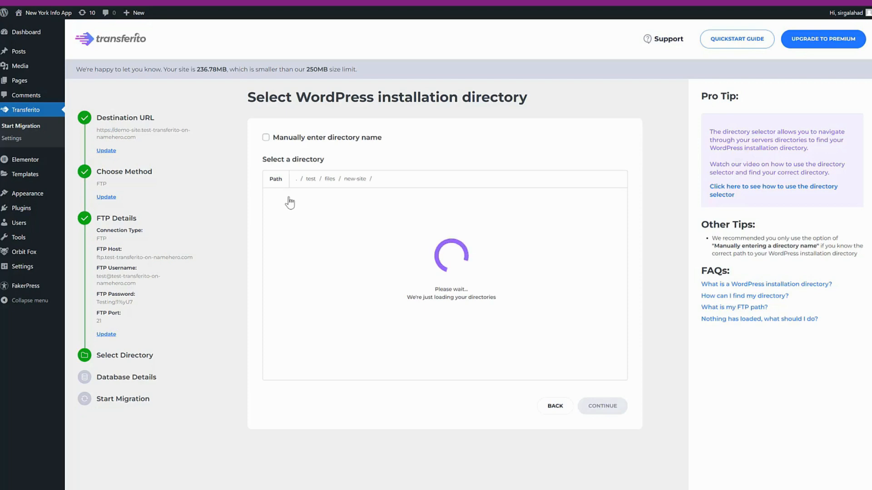
{"action": "left_click", "coordinate": [290, 201]}
{"action": "left_click", "coordinate": [289, 200]}
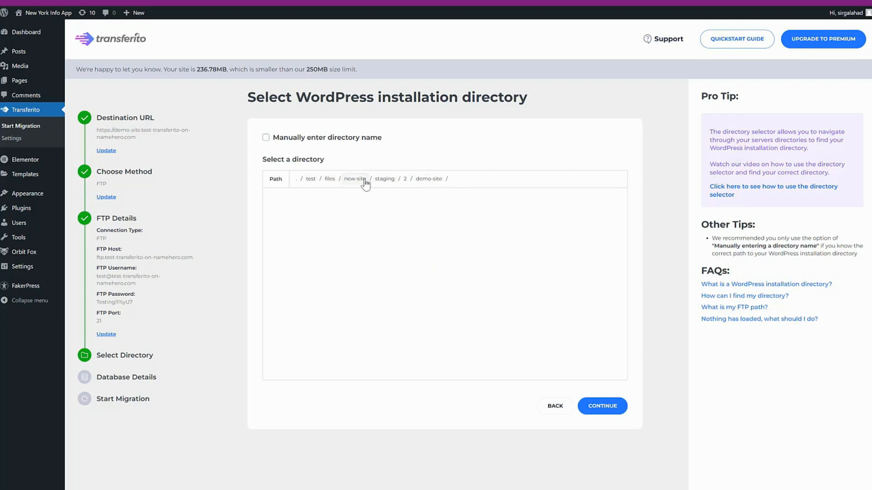
{"action": "left_click", "coordinate": [613, 406]}
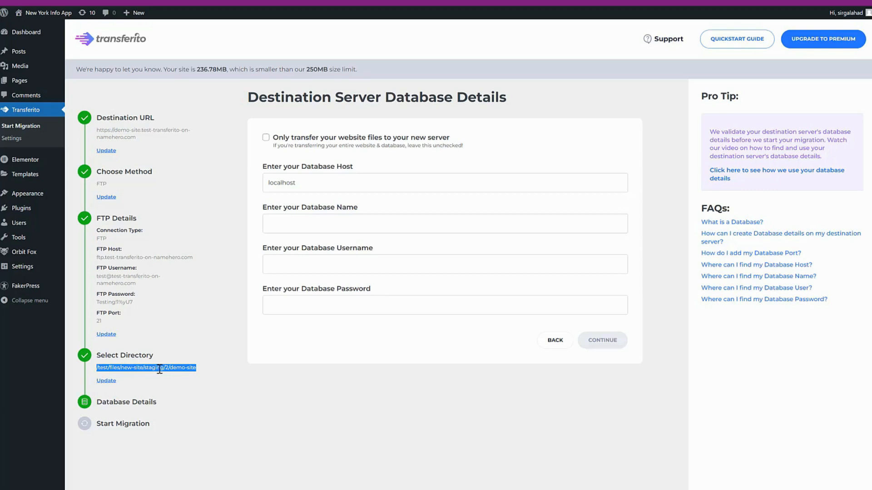
Reopen the FTP details, replace the username prefix test with demo, and resubmit.
{"action": "left_click", "coordinate": [175, 382]}
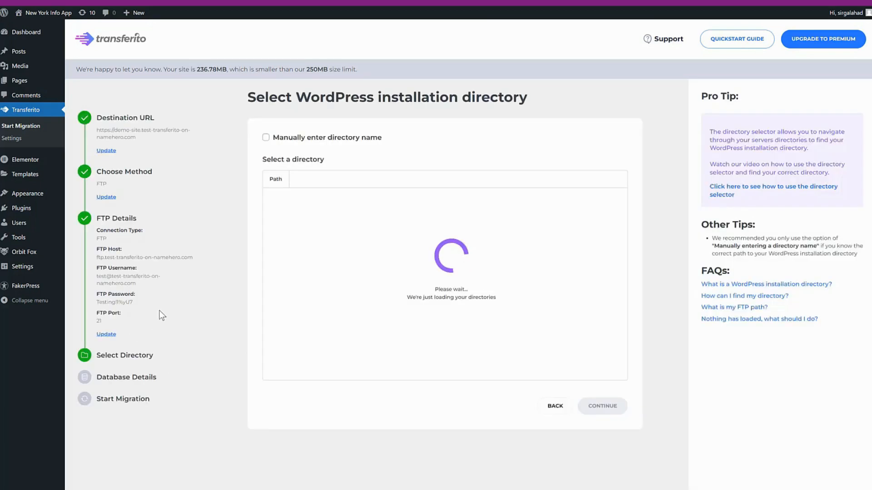
{"action": "left_click", "coordinate": [112, 335]}
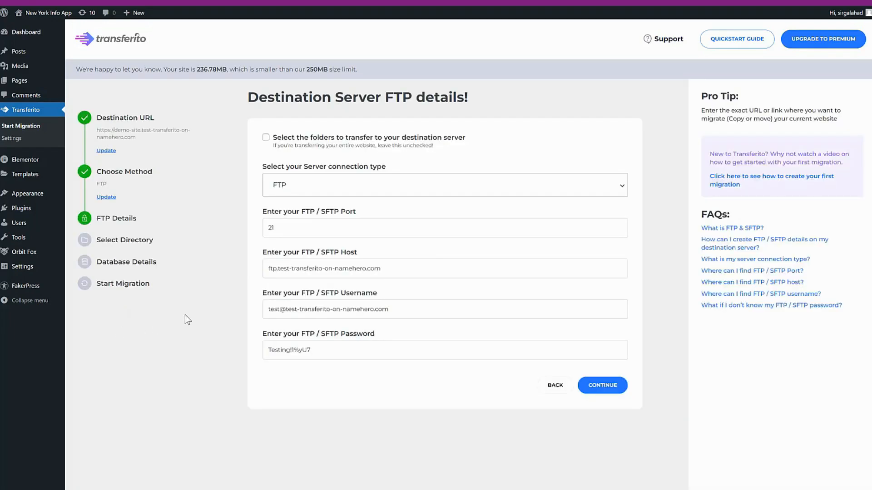
{"action": "double_click", "coordinate": [278, 309]}
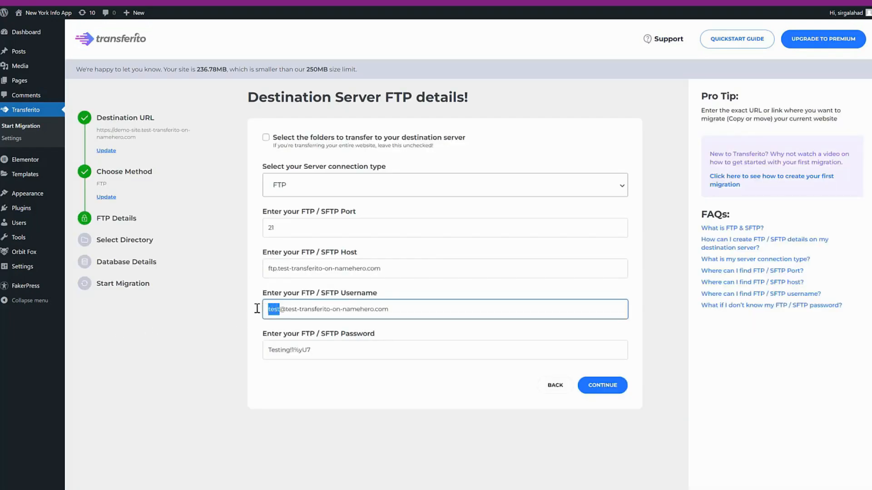
{"action": "key", "text": "BackSpace"}
{"action": "type", "text": "demo"}
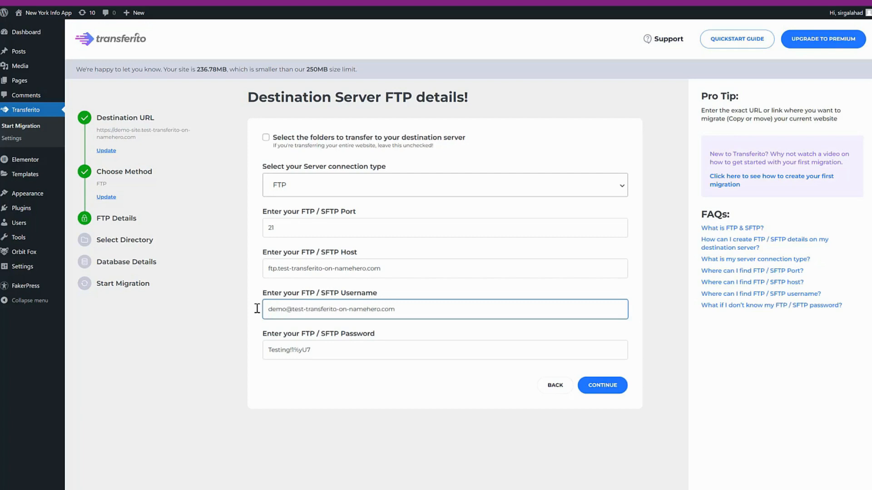
{"action": "left_click", "coordinate": [159, 346]}
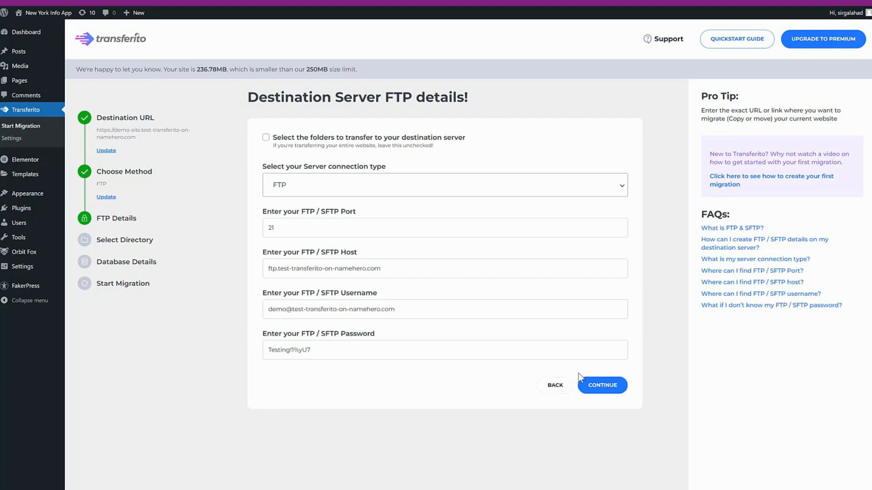
{"action": "left_click", "coordinate": [598, 387]}
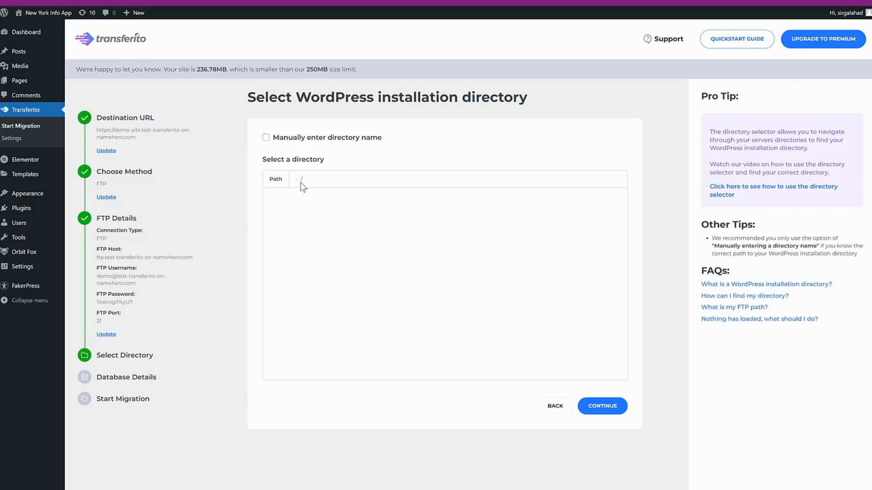
Accept the root directory, then begin editing the FTP username on the reopened FTP form.
{"action": "left_click", "coordinate": [606, 407]}
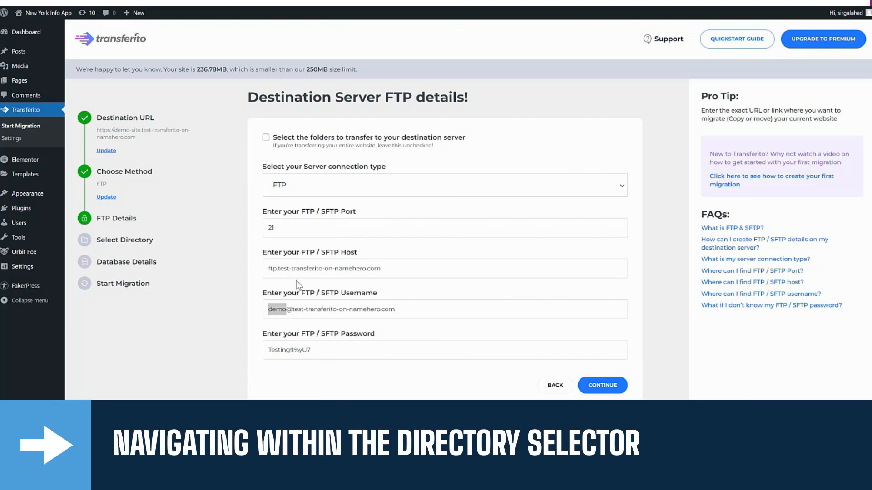
{"action": "left_click", "coordinate": [287, 308]}
Replace the FTP username prefix demo with base and resubmit the FTP details.
{"action": "left_click_drag", "start_coordinate": [287, 308], "coordinate": [253, 308]}
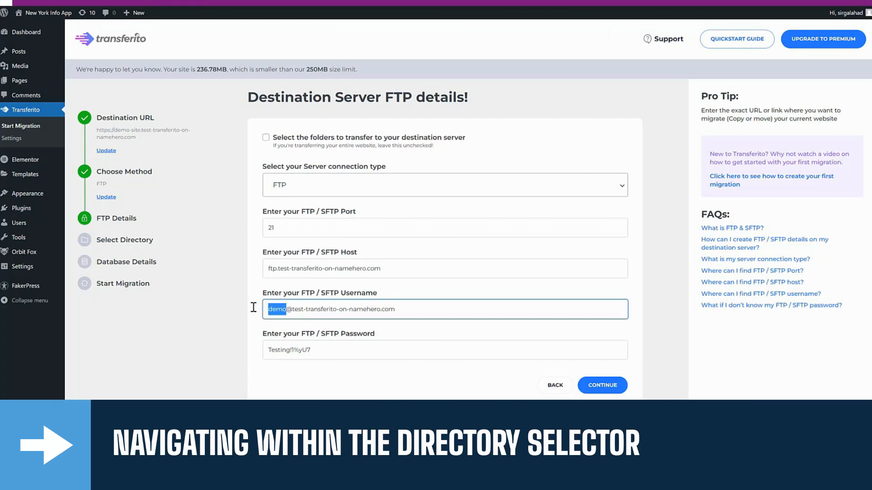
{"action": "type", "text": "base"}
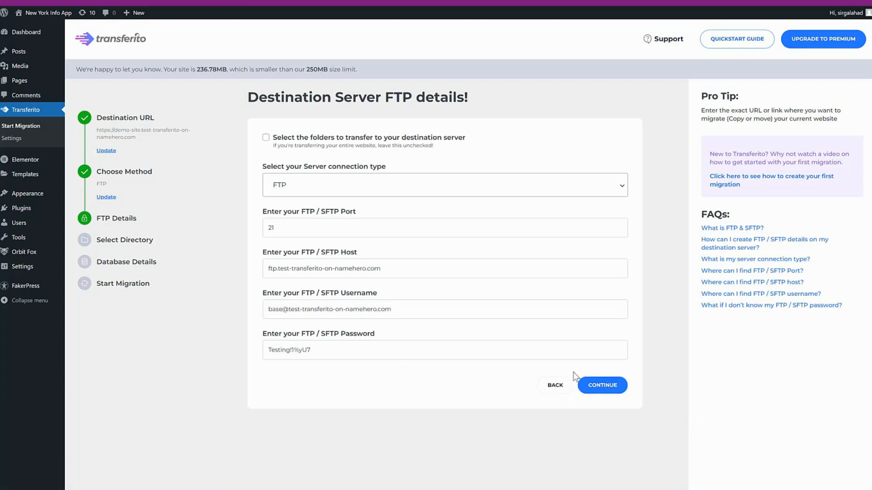
{"action": "left_click", "coordinate": [602, 388]}
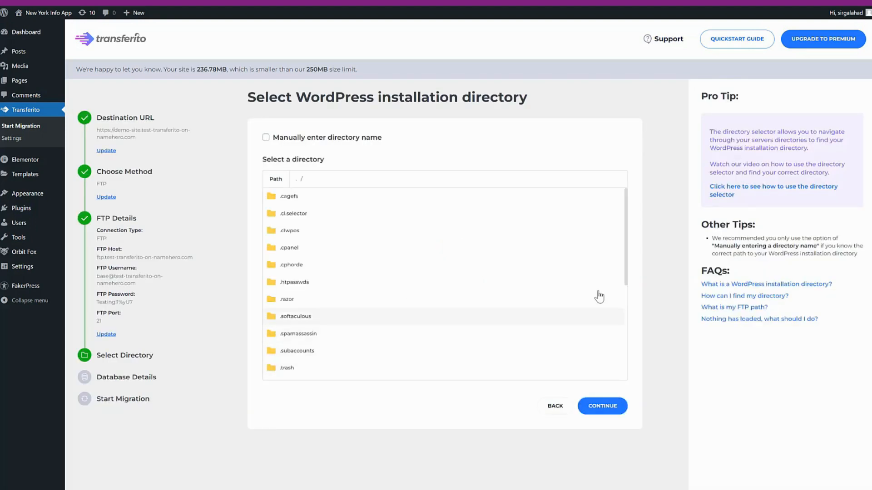
Browse additional > test > files > new-site, return to the top level, then open public_html.
{"action": "left_click_drag", "start_coordinate": [626, 220], "coordinate": [614, 281]}
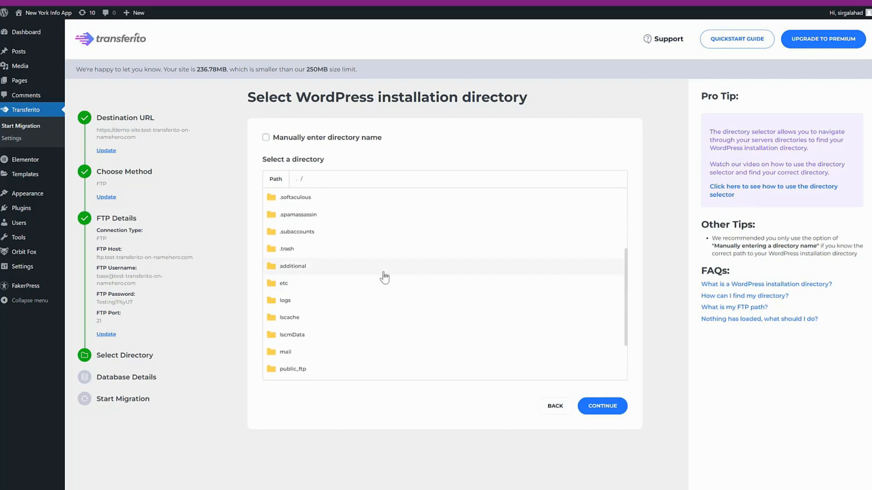
{"action": "left_click", "coordinate": [323, 272]}
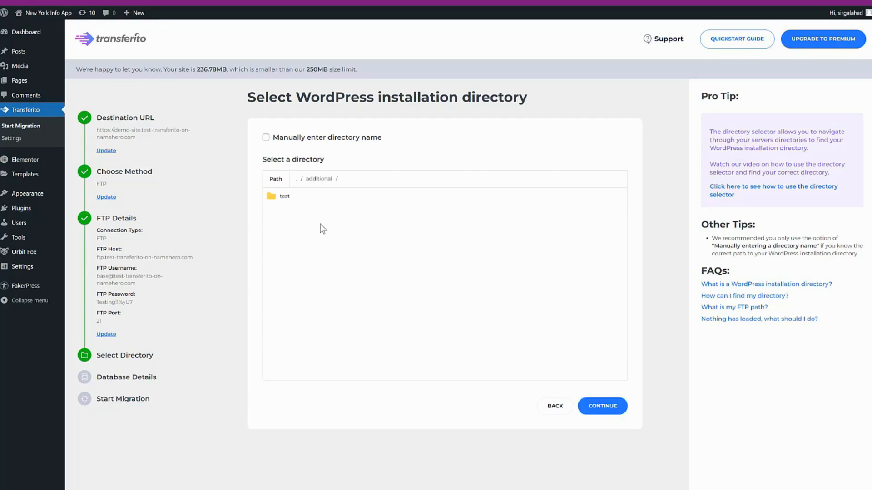
{"action": "left_click", "coordinate": [285, 196]}
{"action": "left_click", "coordinate": [312, 200]}
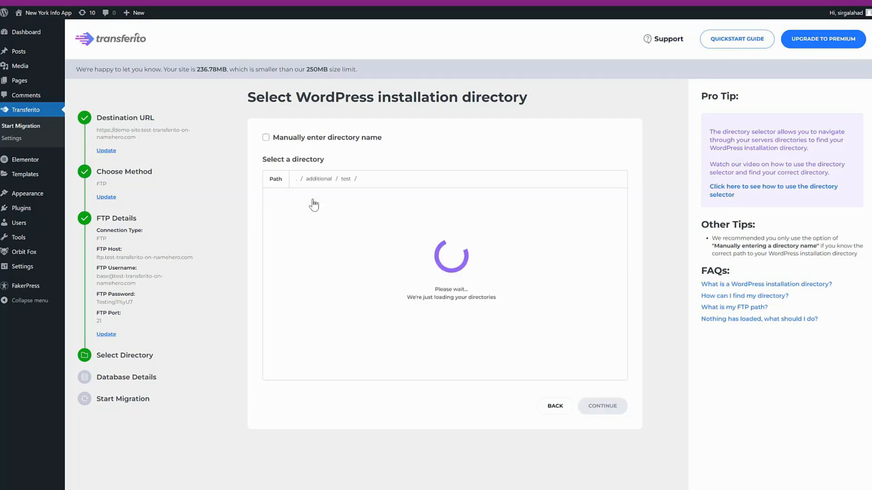
{"action": "left_click", "coordinate": [313, 200]}
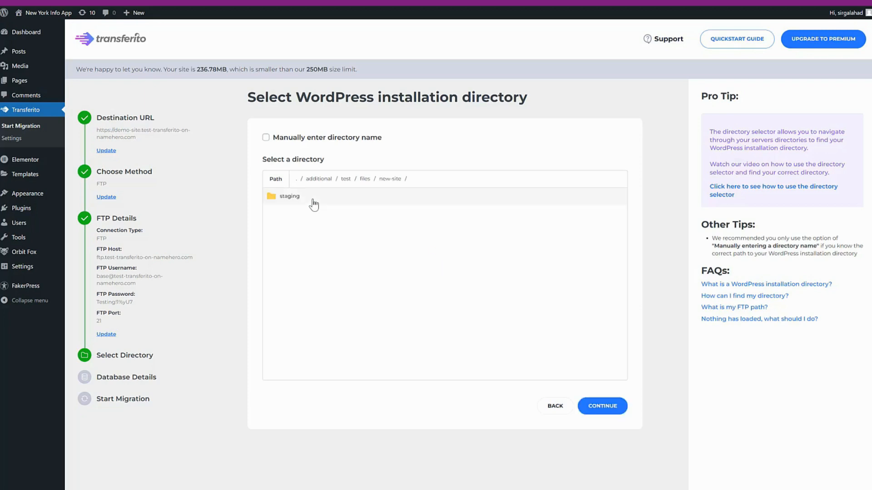
{"action": "left_click", "coordinate": [365, 181]}
{"action": "left_click", "coordinate": [326, 202]}
{"action": "left_click", "coordinate": [295, 179]}
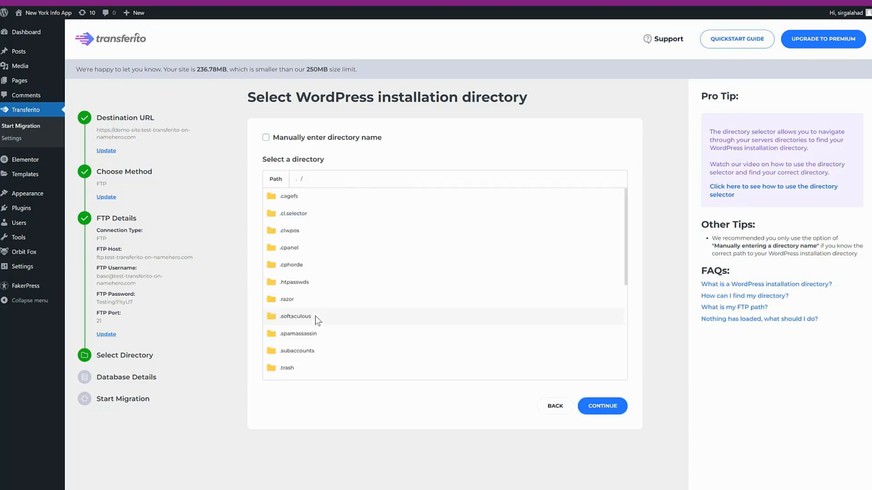
{"action": "scroll", "coordinate": [317, 341], "scroll_direction": "down", "scroll_amount": 5}
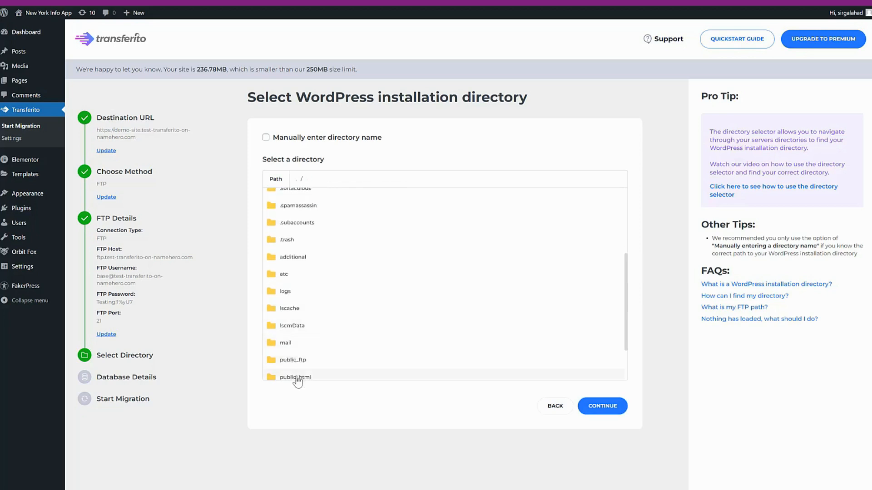
{"action": "left_click", "coordinate": [296, 376]}
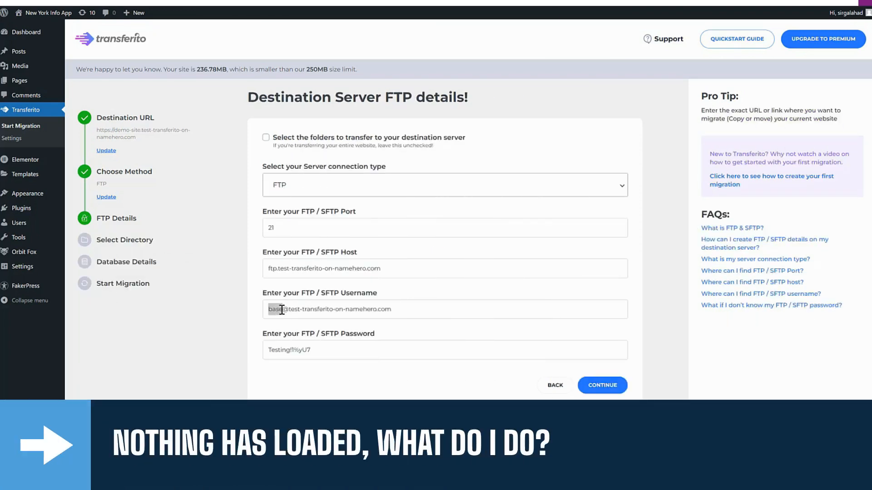
Switch the FTP username prefix from base back to demo, resubmit, and confirm the root directory.
{"action": "left_click", "coordinate": [282, 310]}
{"action": "left_click_drag", "start_coordinate": [289, 309], "coordinate": [268, 309]}
{"action": "left_click", "coordinate": [283, 309]}
{"action": "key", "text": "BackSpace"}
{"action": "key", "text": "BackSpace"}
{"action": "key", "text": "BackSpace"}
{"action": "key", "text": "BackSpace"}
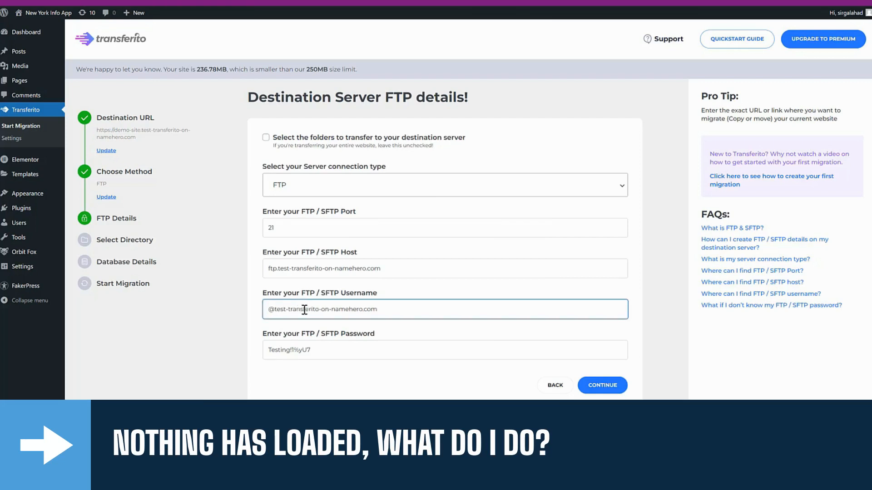
{"action": "type", "text": "demo"}
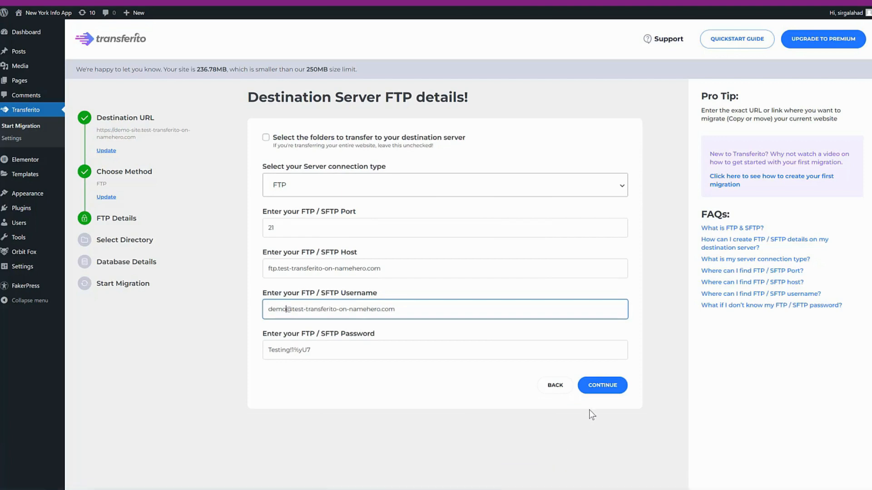
{"action": "left_click", "coordinate": [599, 387]}
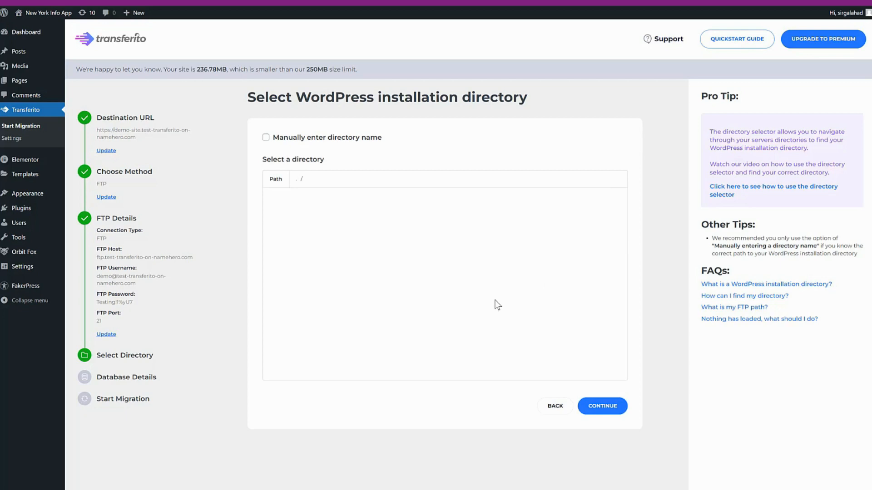
{"action": "left_click", "coordinate": [602, 406]}
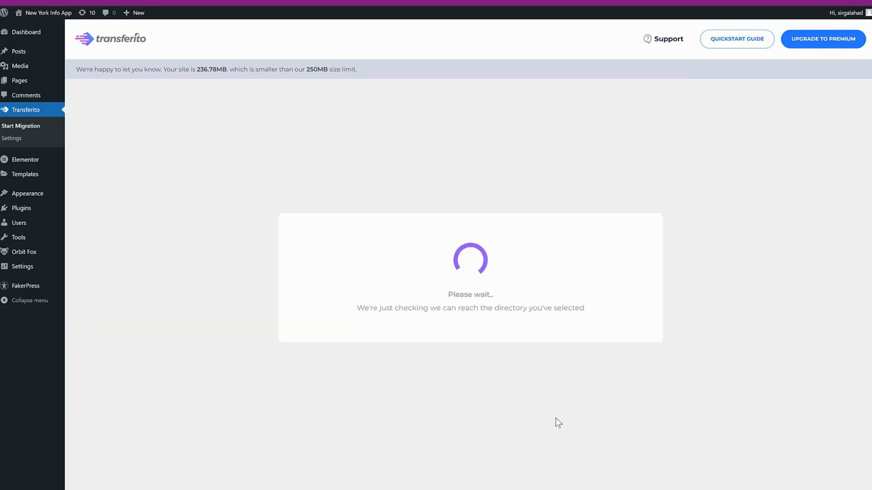